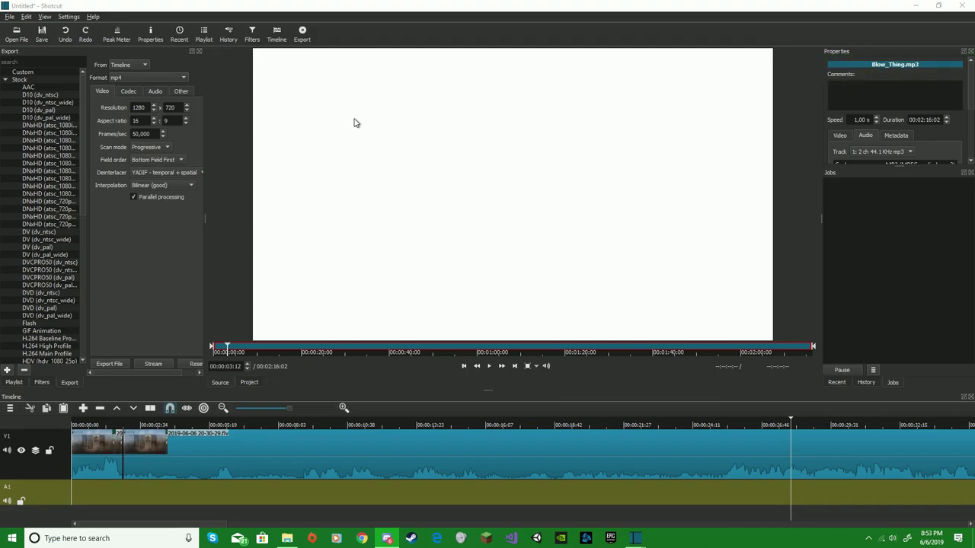
- Play the montage preview with Blow_Thing.mp3 on the A1 track
left_click(661, 417)
left_click(489, 365)
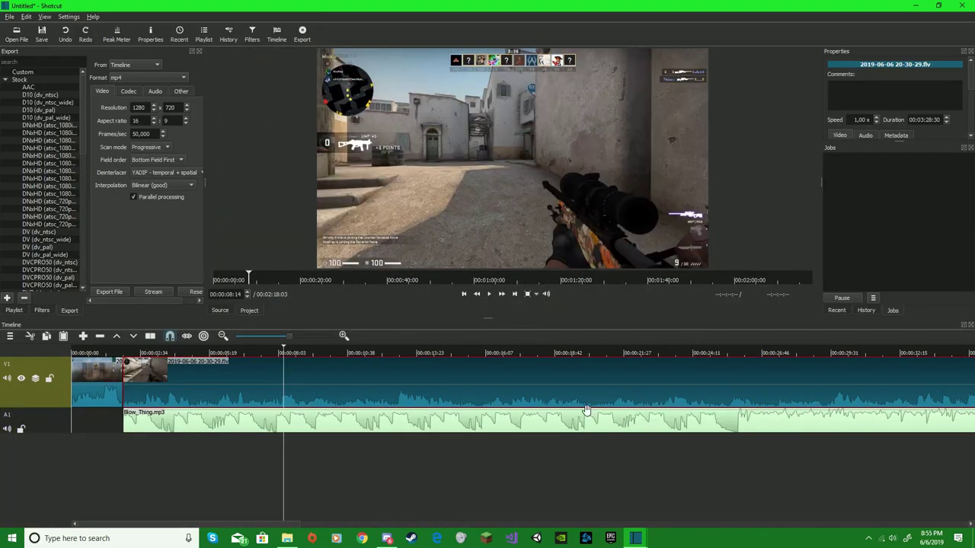
- Slide the Blow_Thing.mp3 clip on A1 to line up with the video, and return the playhead to the start
left_click(145, 421)
left_click(373, 352)
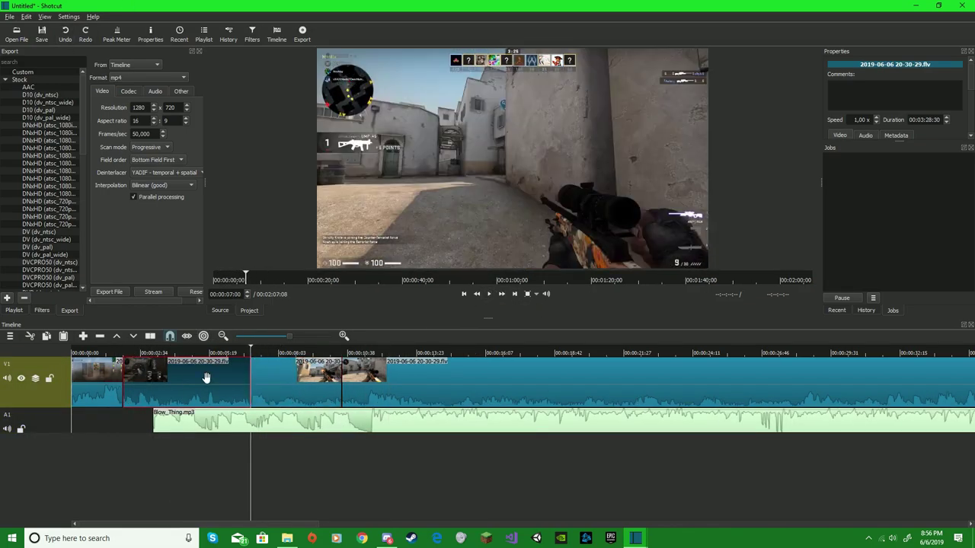
right_click(156, 424)
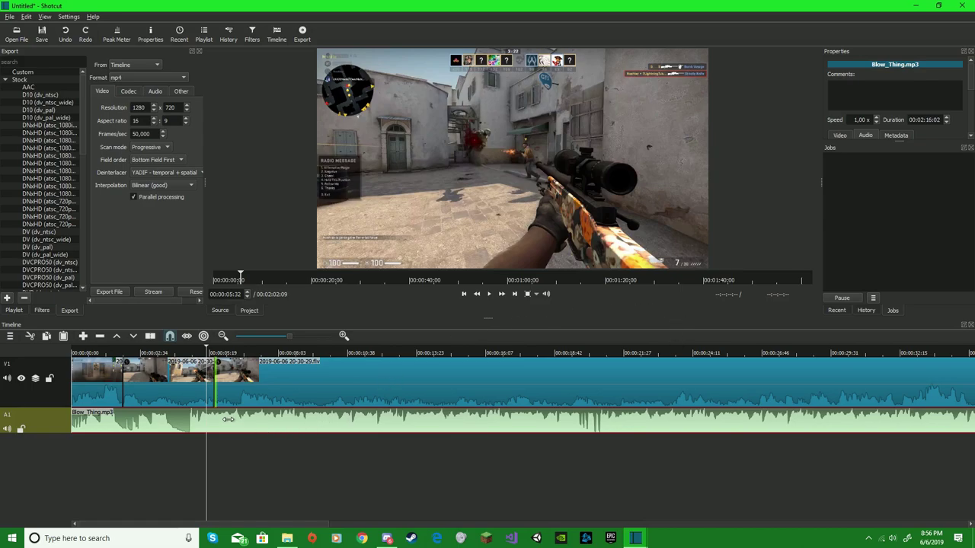
left_click_drag(224, 417, 249, 417)
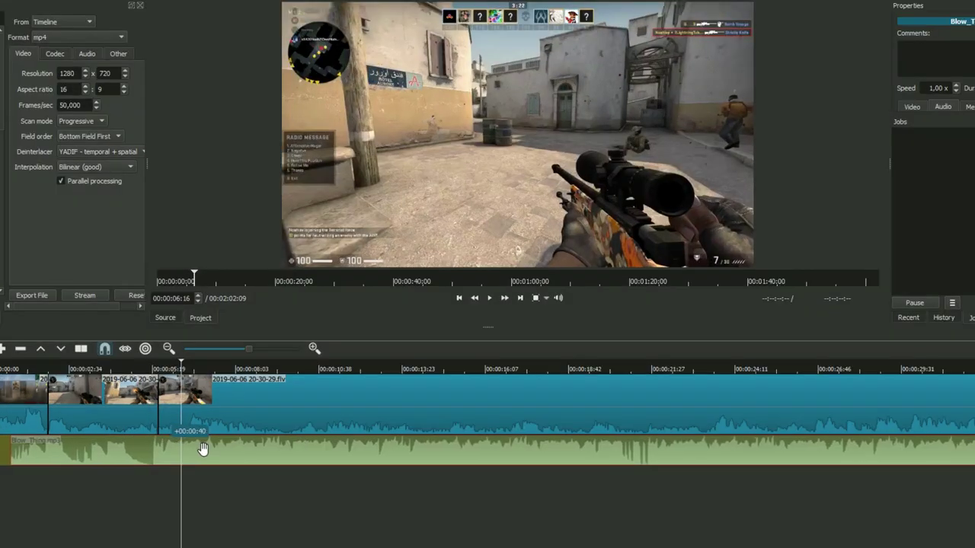
key("Home")
left_click(490, 294)
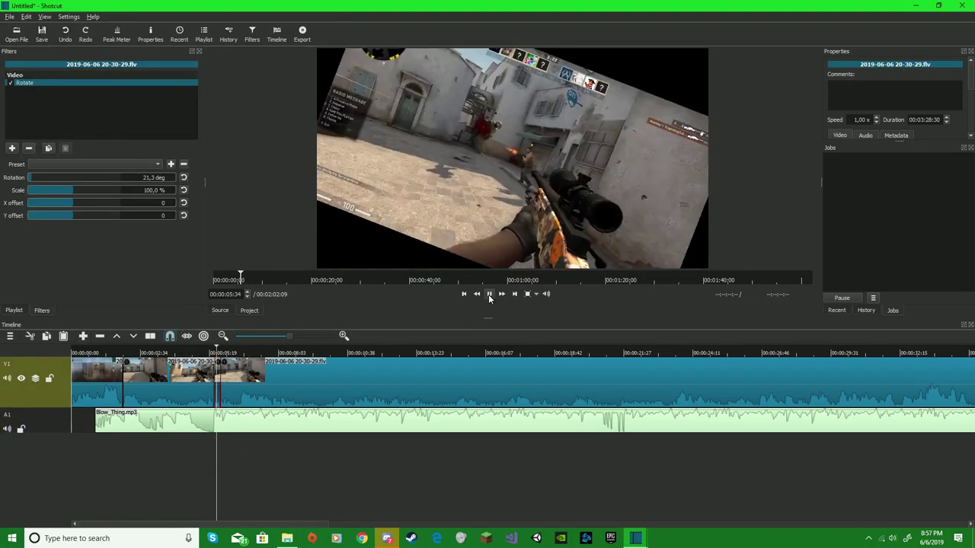
- Preview the edit, split the Blow_Thing.mp3 clip at the playhead, and select its left part
key("space")
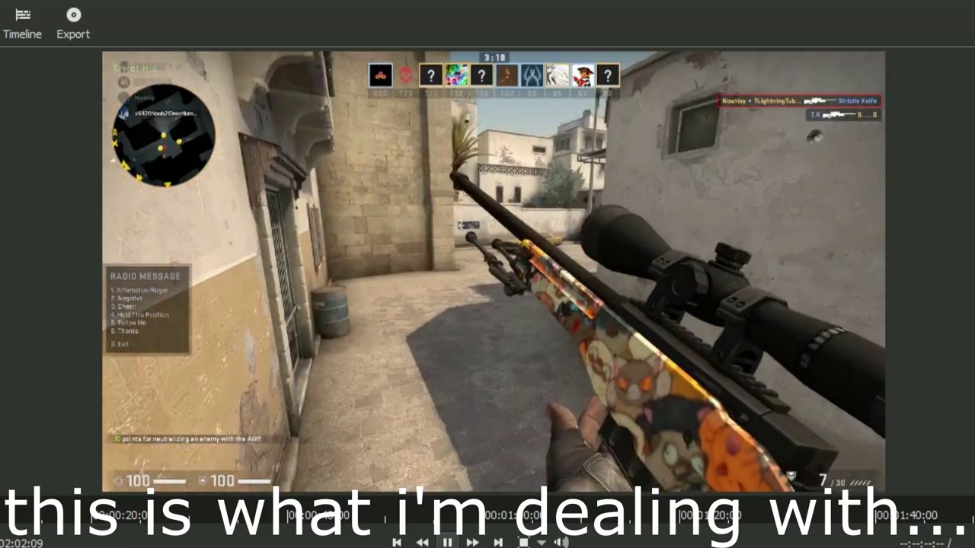
key("space")
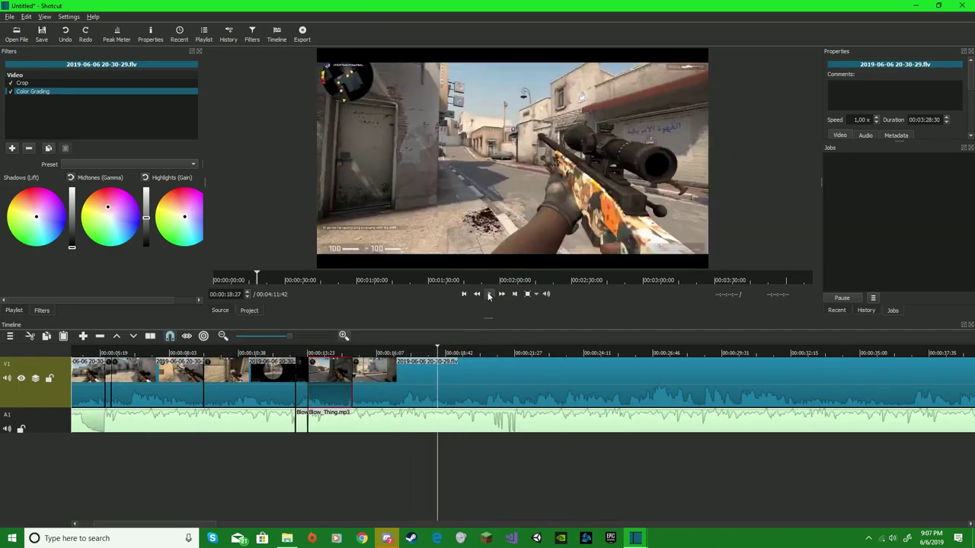
key("s")
left_click(437, 348)
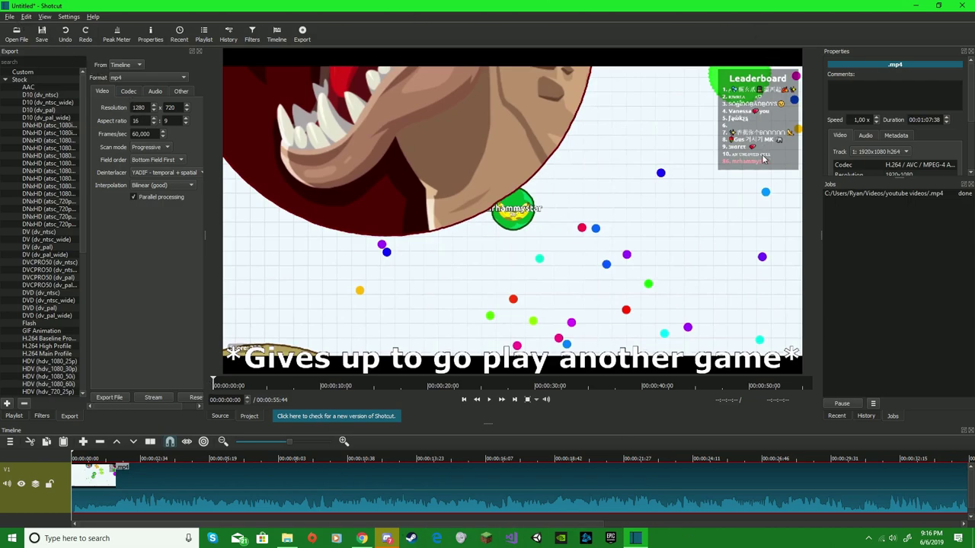
left_click(964, 5)
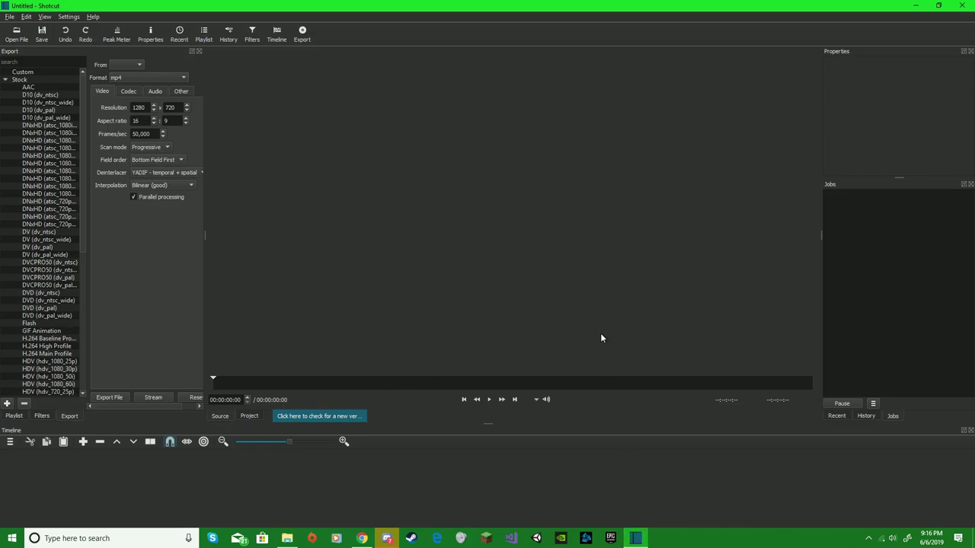
key("super+e")
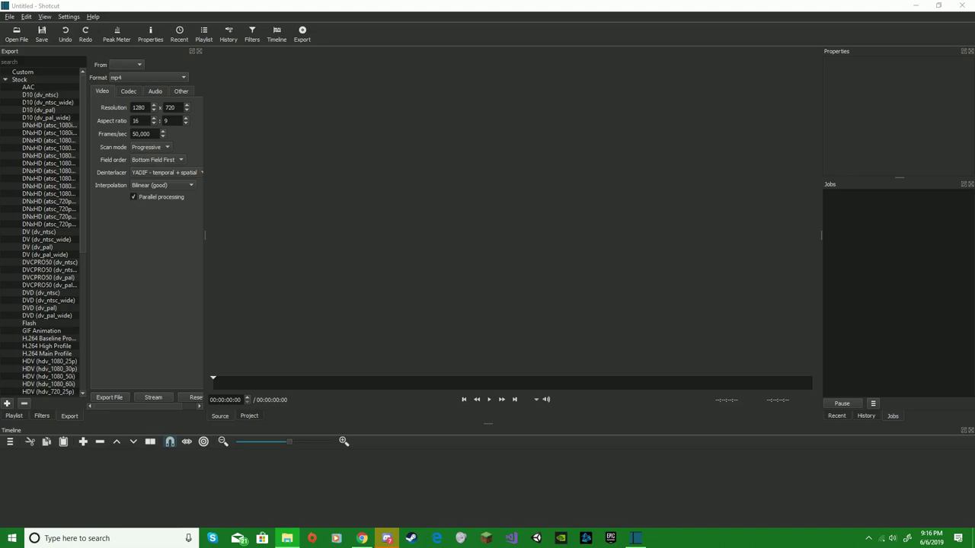
key("alt+Tab")
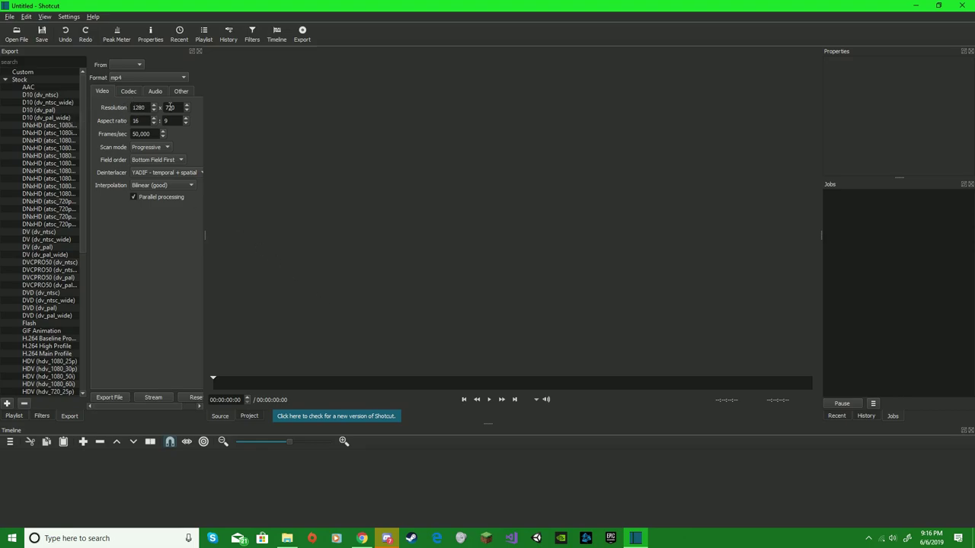
left_click(16, 23)
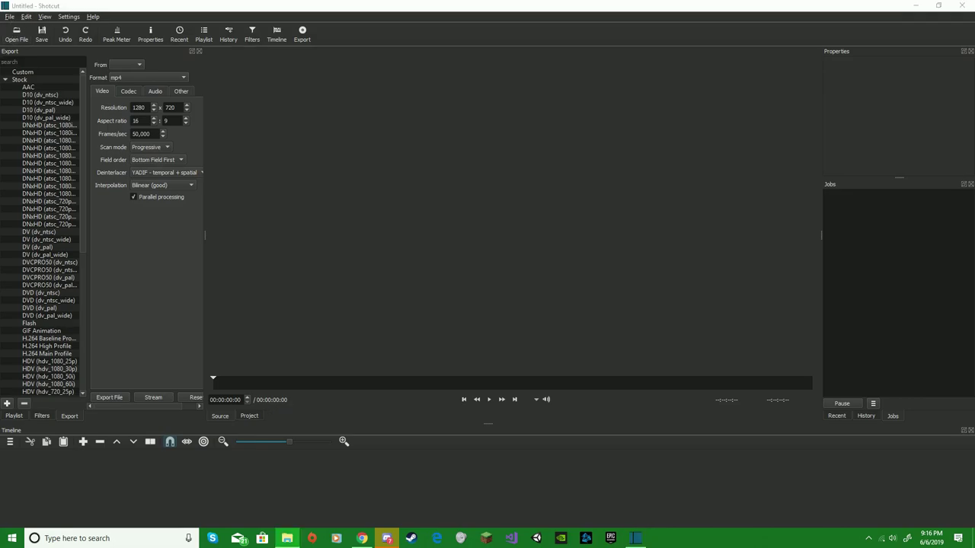
- Open the gameplay recording, place it on the timeline, and delete the unwanted music piece
key("Return")
left_click_drag(510, 232, 335, 462)
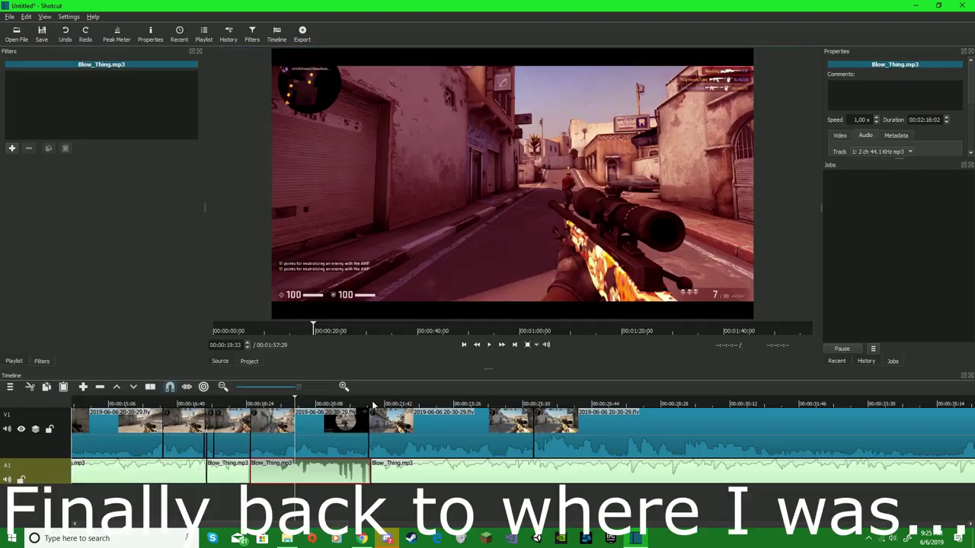
right_click(286, 432)
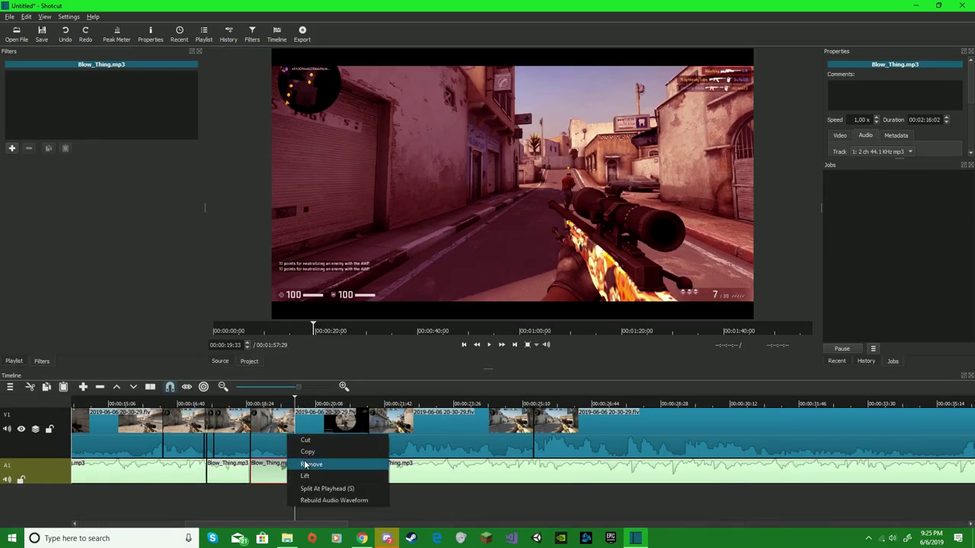
left_click(305, 469)
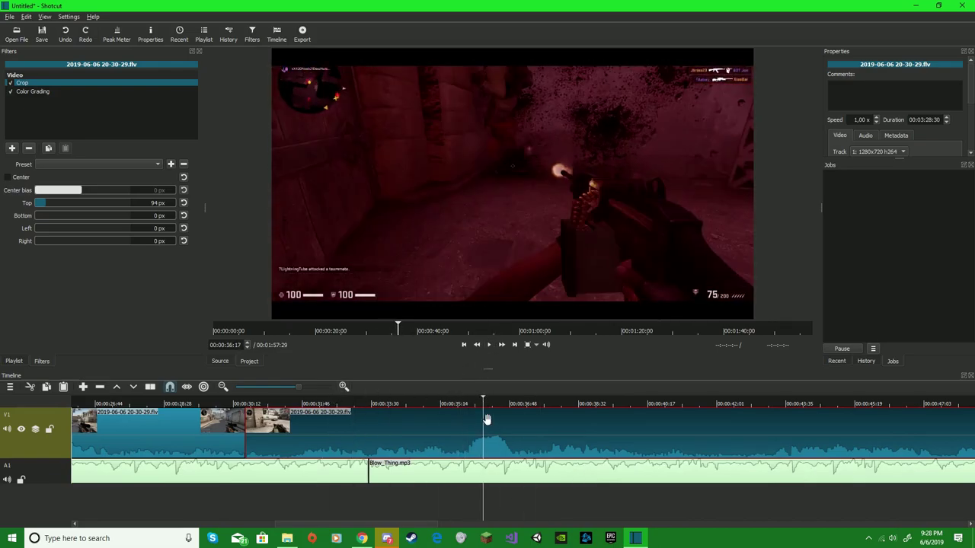
- Copy the gameplay clip into the video-track gap, review the cuts, and select the clip
right_click(262, 430)
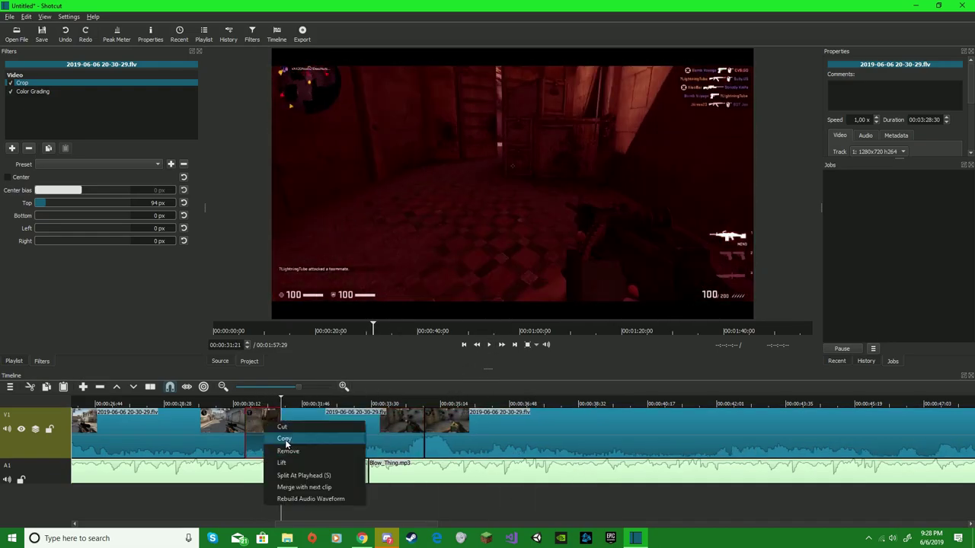
left_click(286, 441)
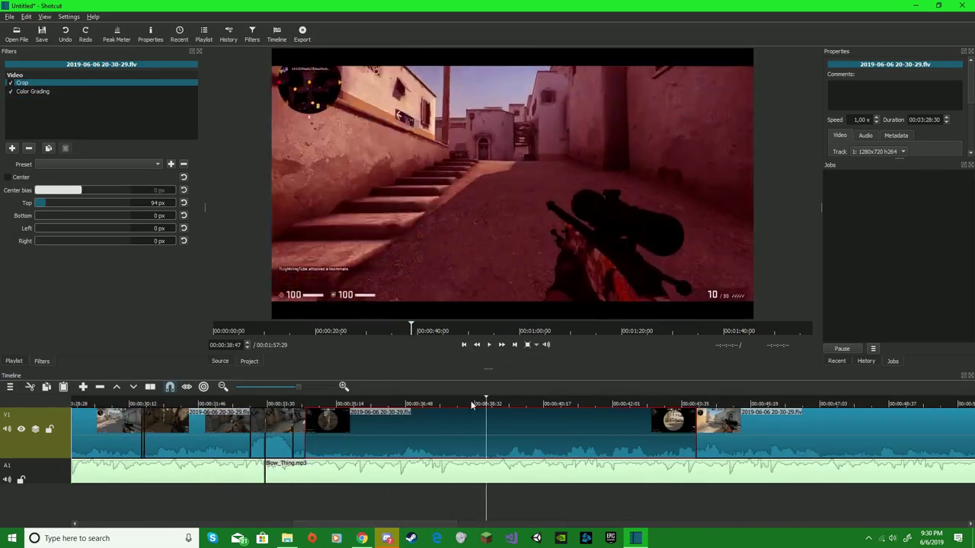
right_click(315, 424)
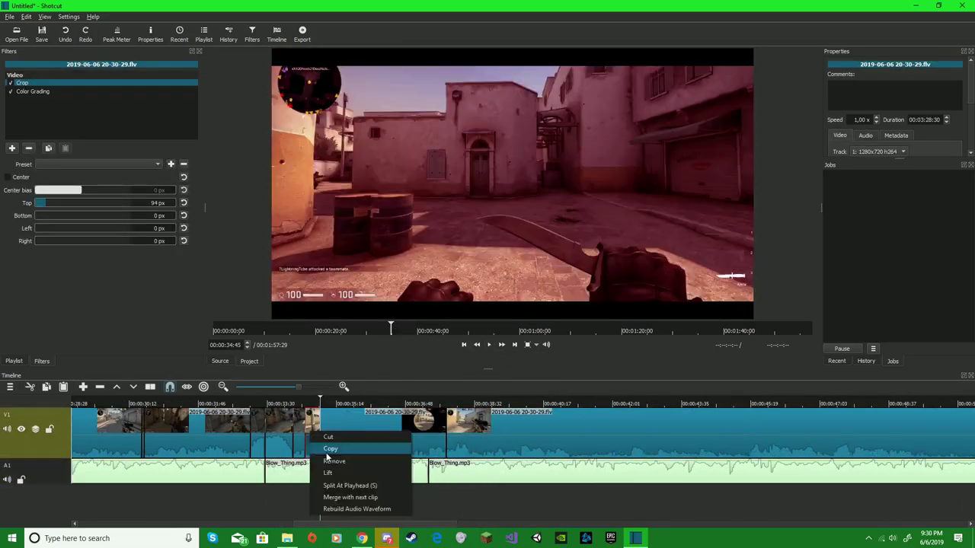
left_click(489, 345)
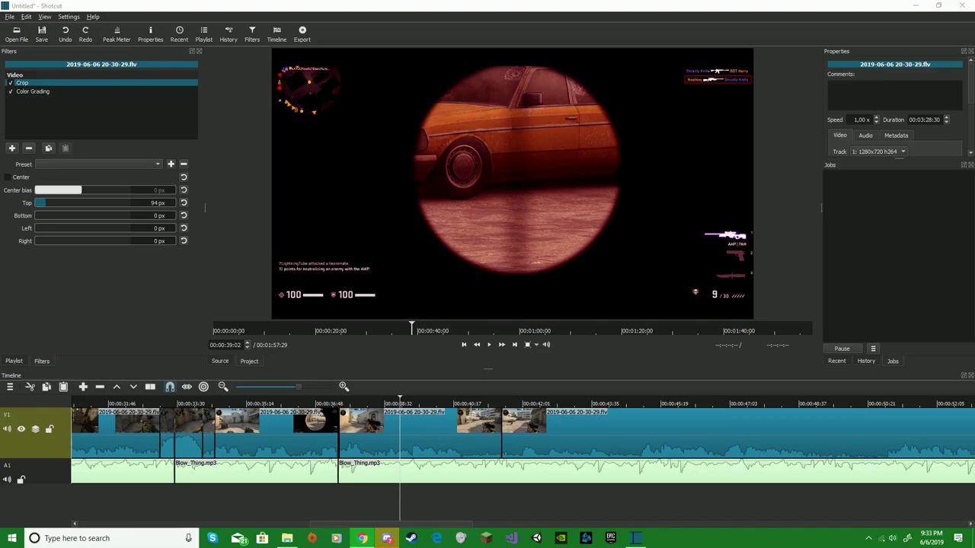
left_click(490, 345)
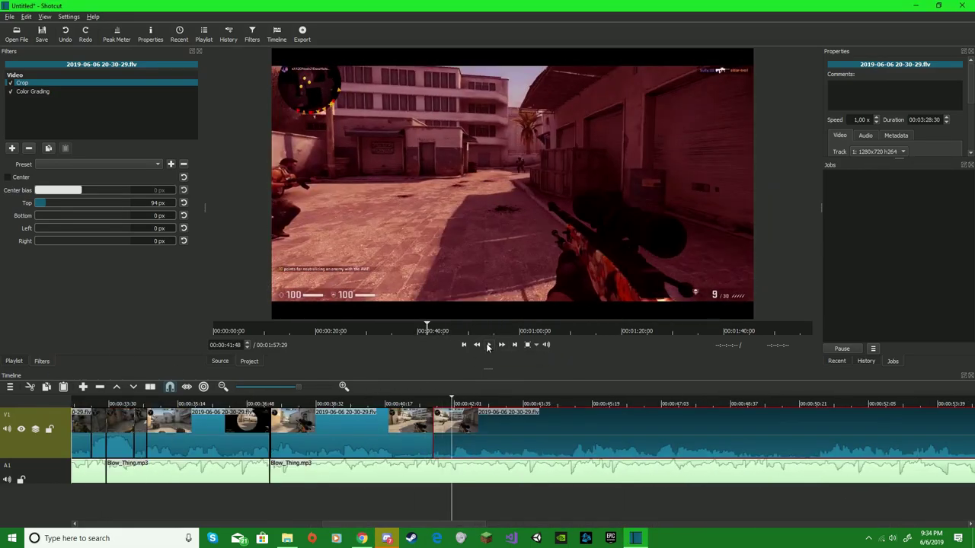
left_click(411, 434)
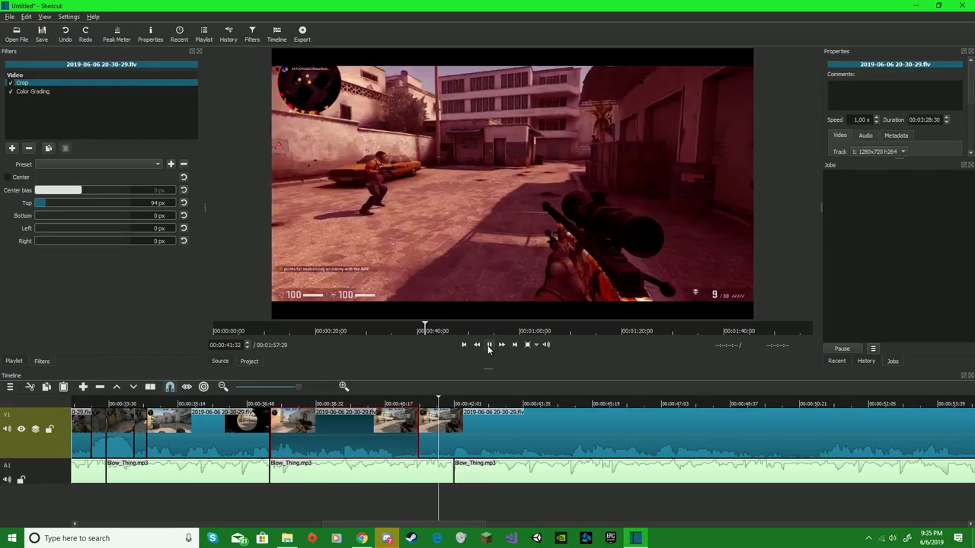
- Select the gameplay clip, then add and remove a trial filter
left_click(433, 404)
scroll(433, 412, "up", 3, "ctrl")
left_click(11, 147)
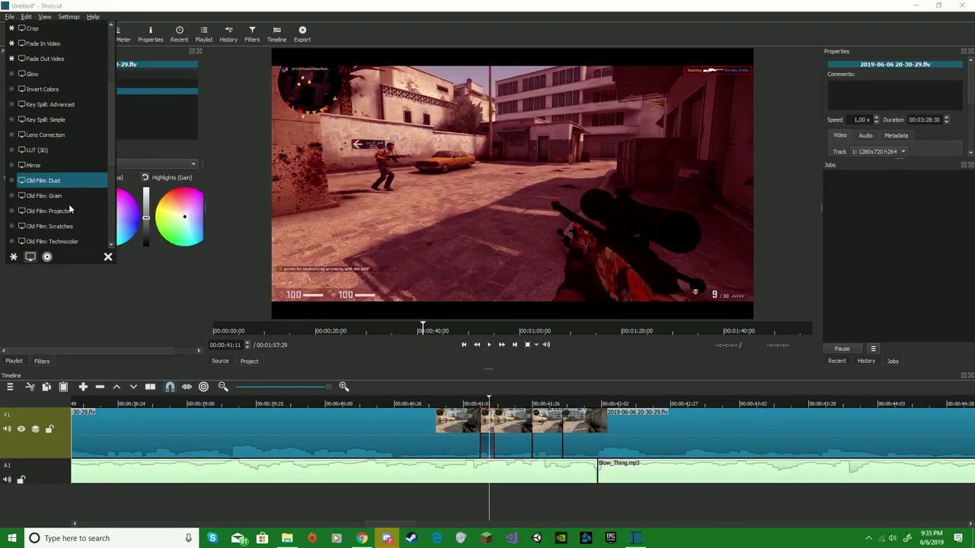
left_click(40, 84)
left_click(28, 147)
- Try a Vignette filter with a 14% radius, then remove it
left_click(28, 148)
left_click(11, 148)
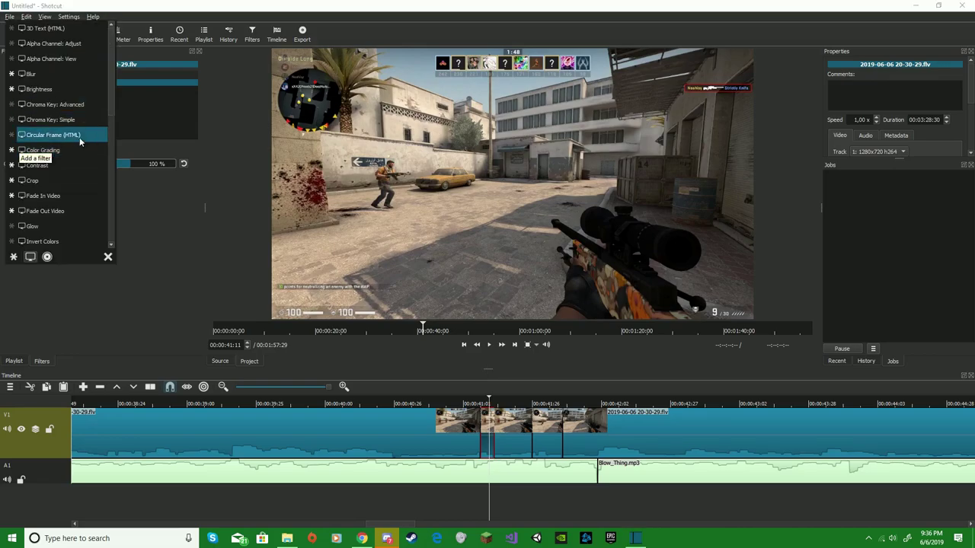
scroll(85, 135, "down", 5)
left_click(45, 195)
mouse_move(37, 178)
left_mouse_down()
mouse_move(72, 178)
mouse_move(47, 179)
left_mouse_up()
left_click(28, 148)
- Check the Crop settings, select another clip, preview it, and add a vignette
left_click(11, 147)
left_click(23, 82)
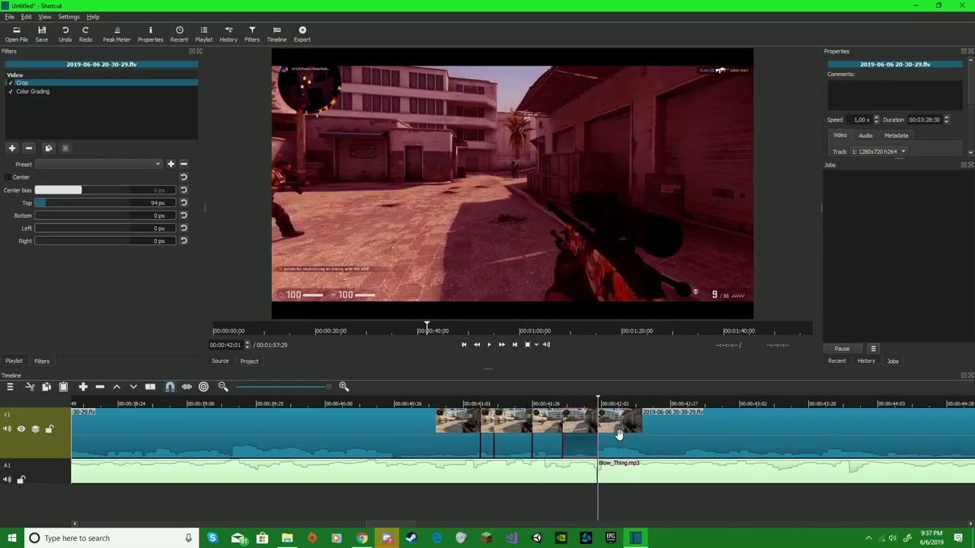
left_click(488, 344)
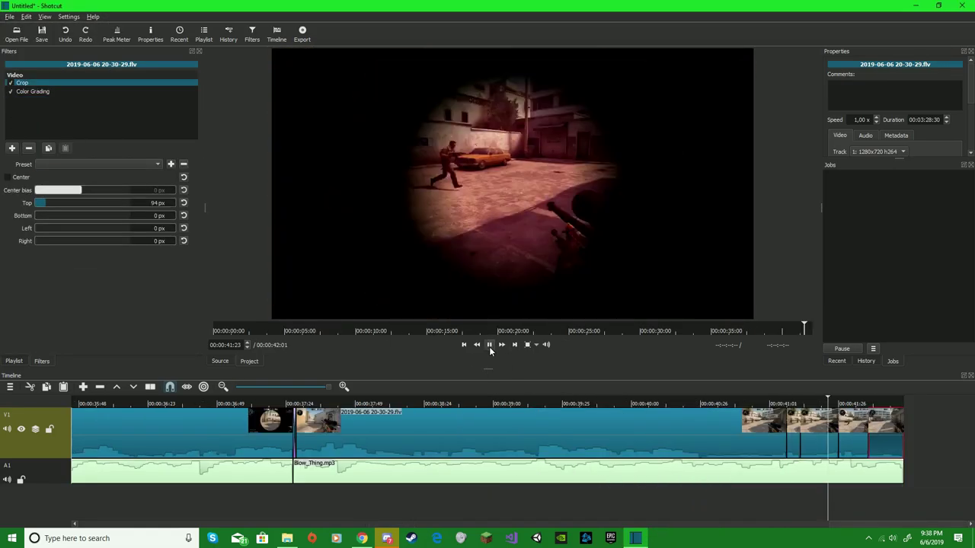
left_click(11, 148)
left_click(46, 120)
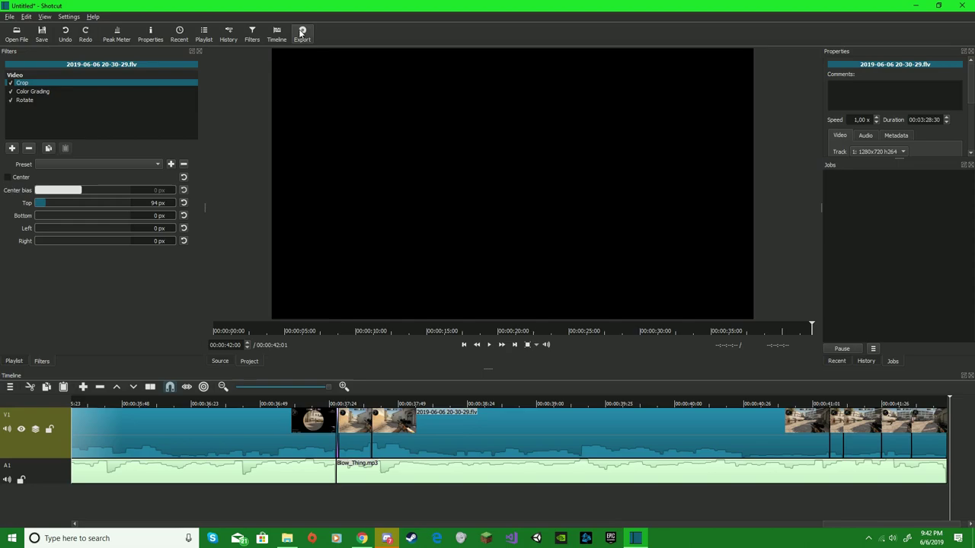
- Bring up the Export settings for the finished montage
left_click(301, 35)
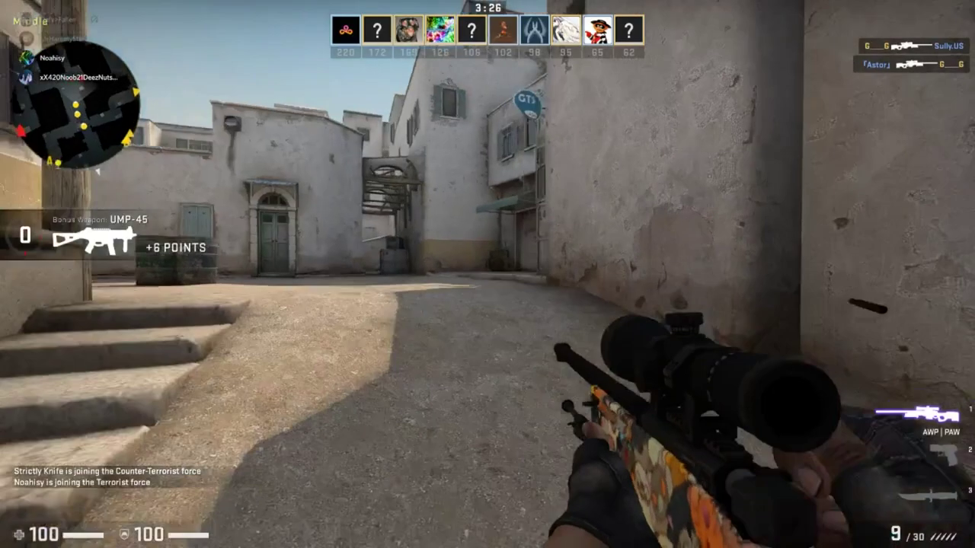
right_click(487, 274)
left_click(488, 274)
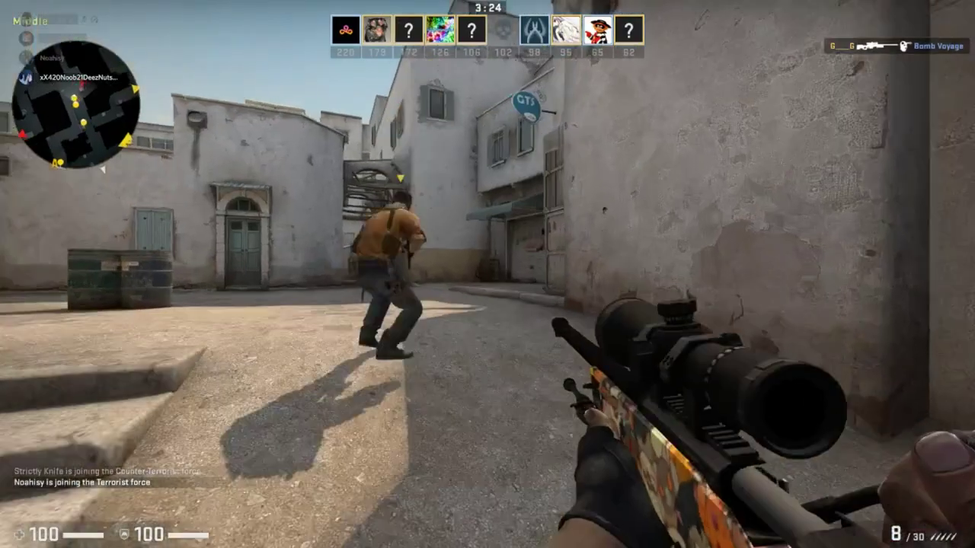
right_click(487, 274)
right_click(487, 275)
left_click(487, 274)
key("z")
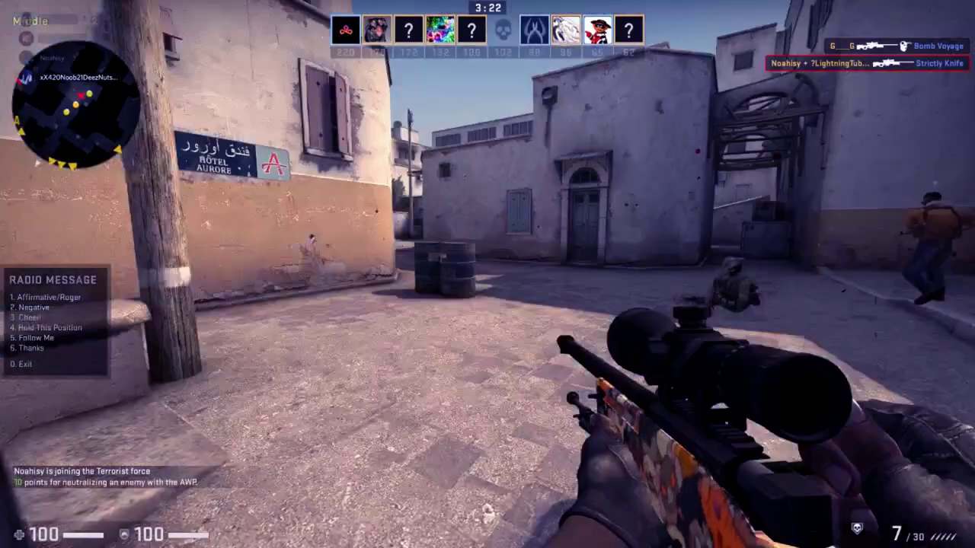
right_click(487, 274)
right_click(487, 274)
key("w")
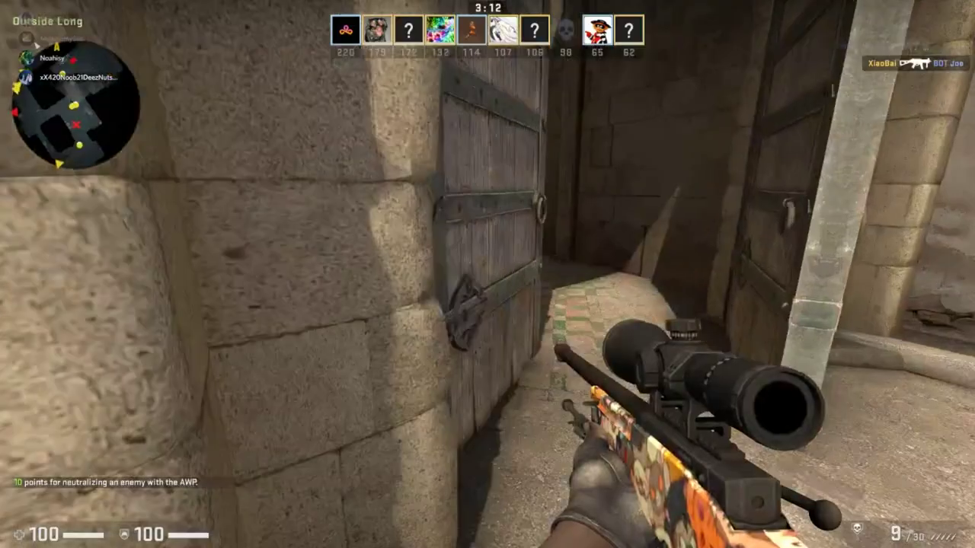
key("w")
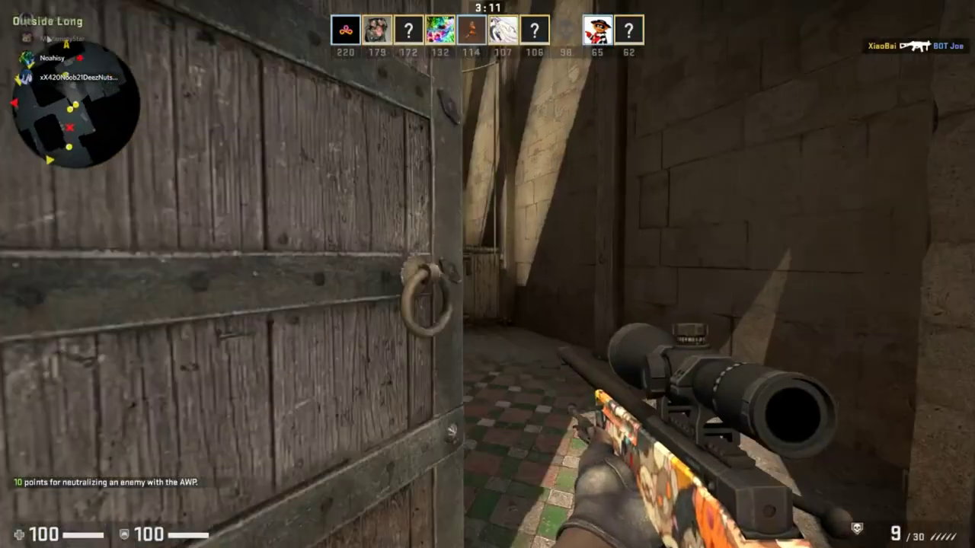
key("w")
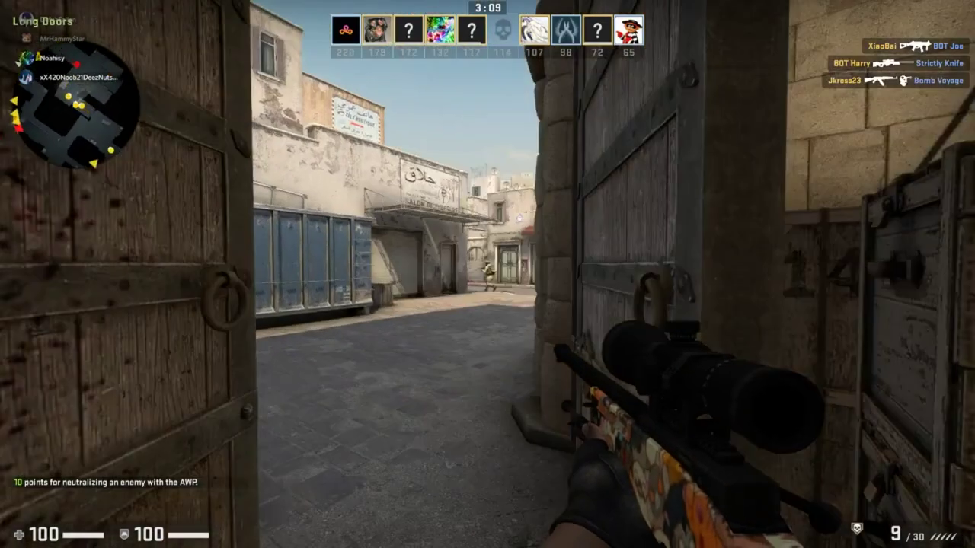
right_click(487, 274)
left_click(487, 274)
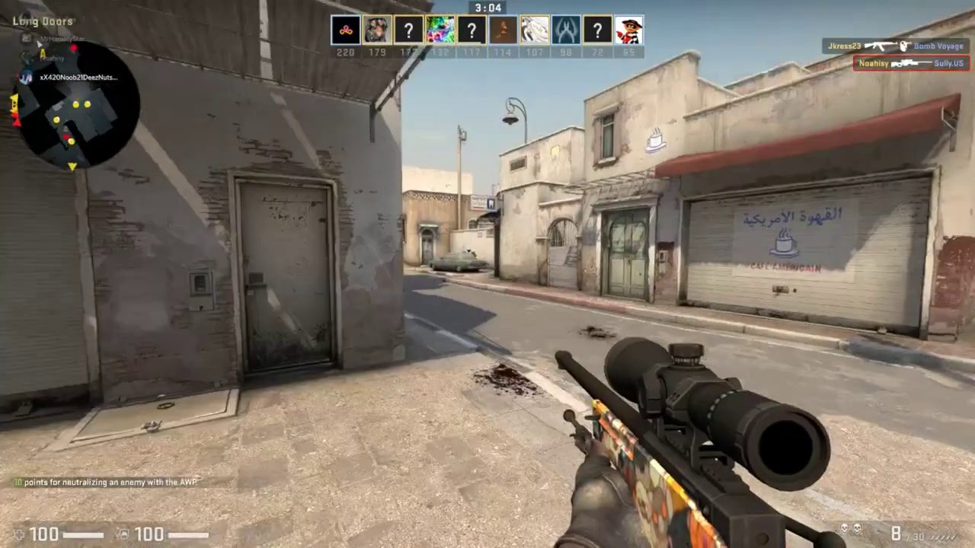
right_click(487, 274)
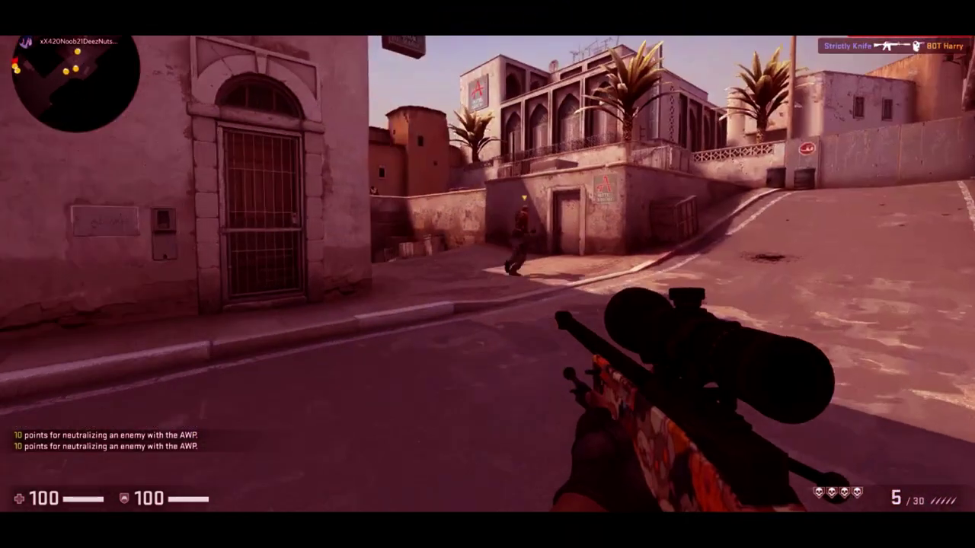
right_click(488, 274)
left_click(487, 274)
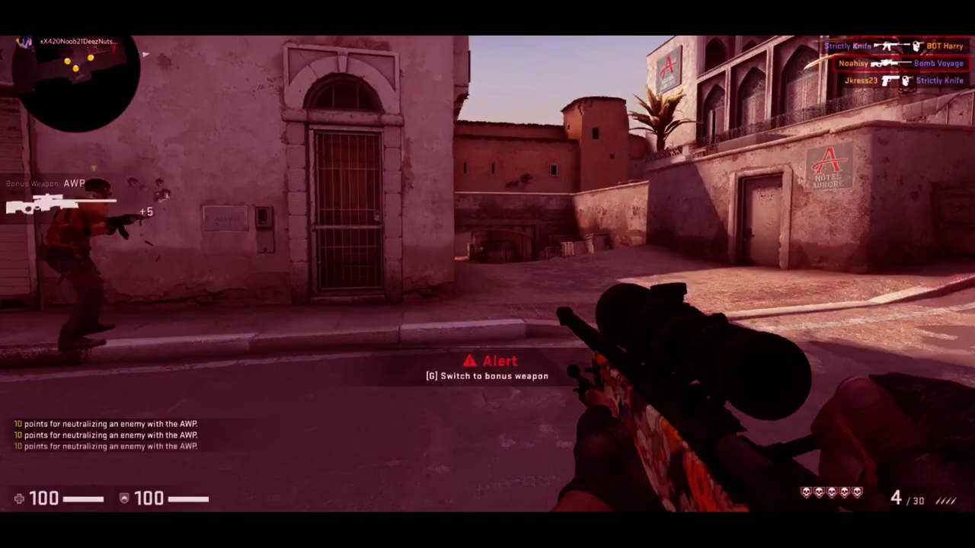
right_click(487, 274)
right_click(487, 274)
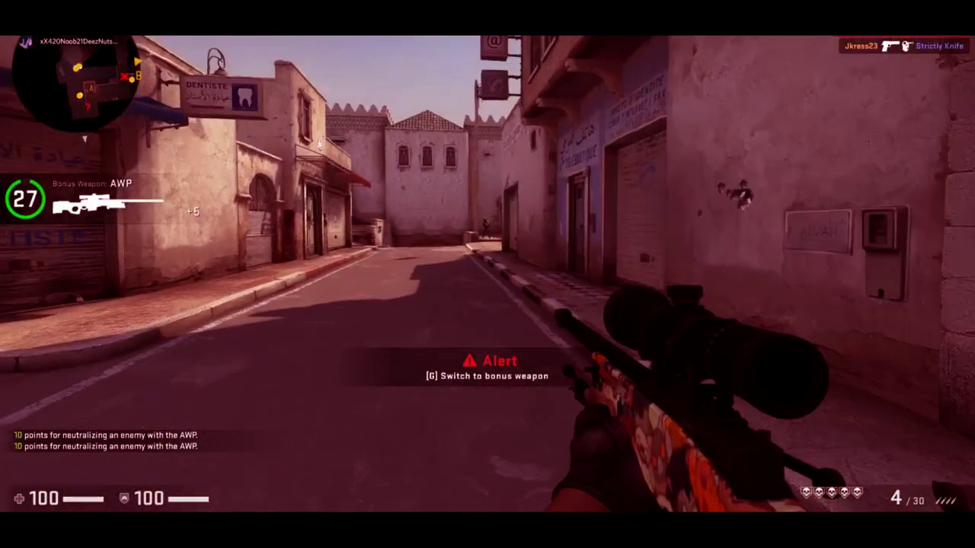
right_click(488, 274)
left_click(487, 274)
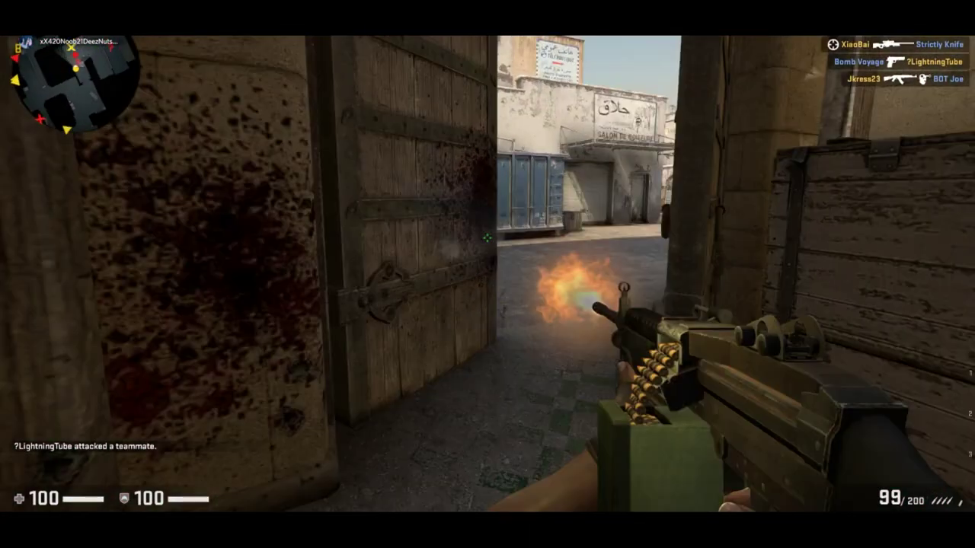
left_click(487, 239)
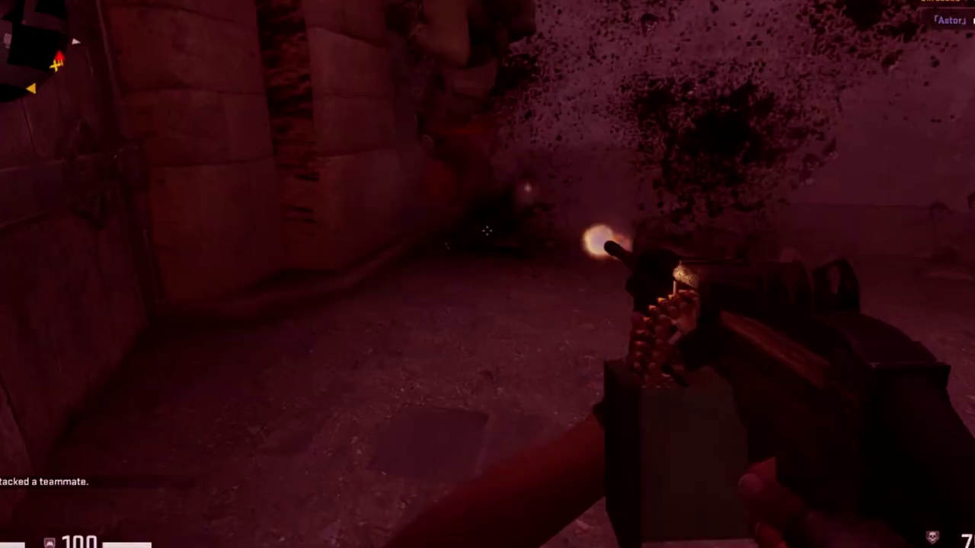
left_click(488, 230)
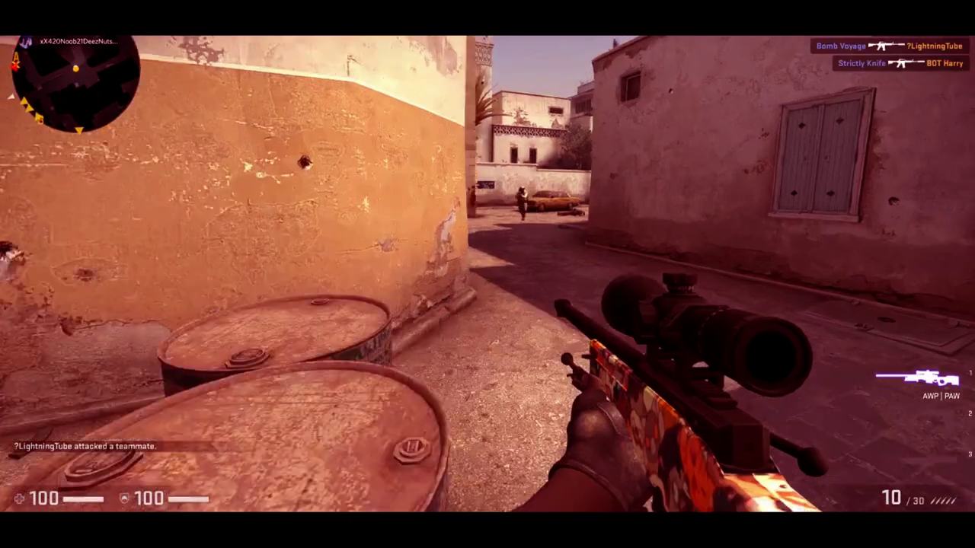
right_click(487, 275)
left_click(487, 274)
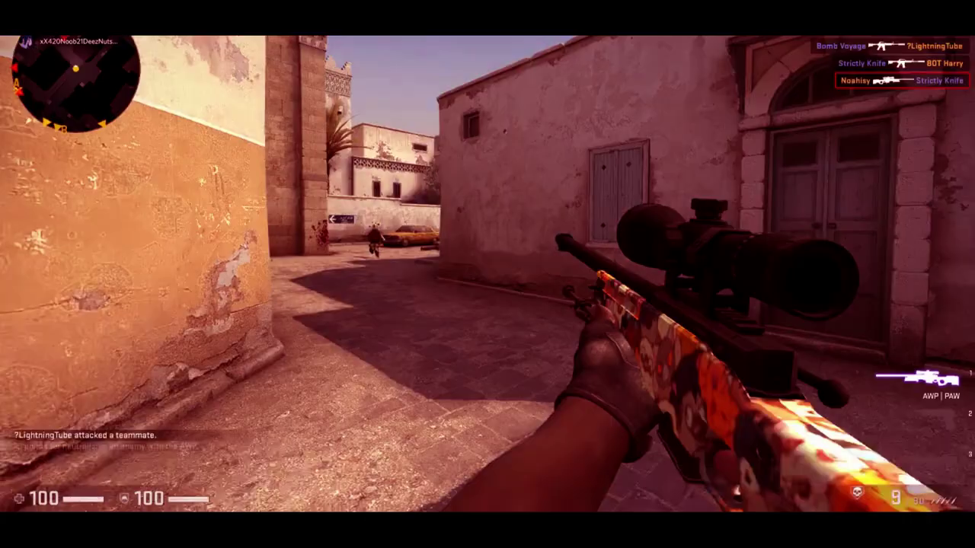
right_click(487, 274)
right_click(487, 274)
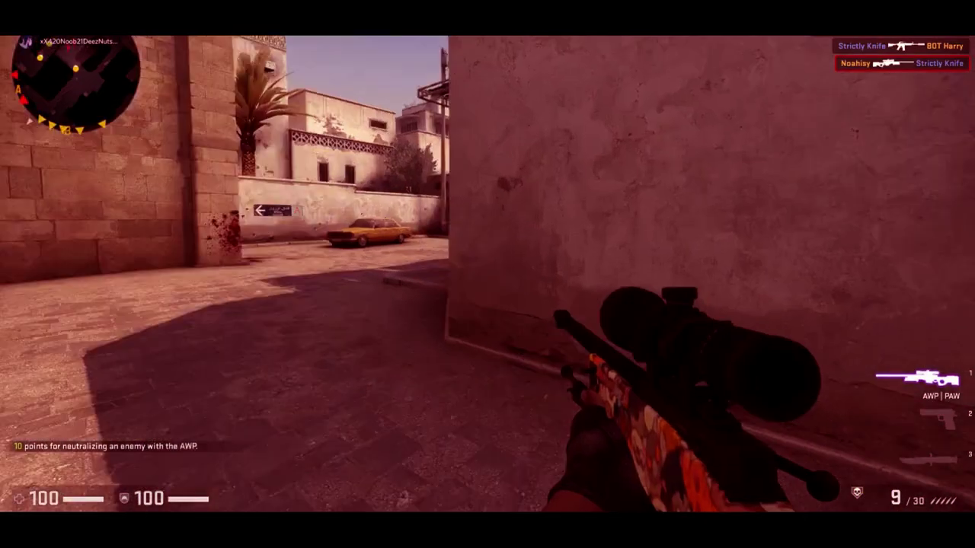